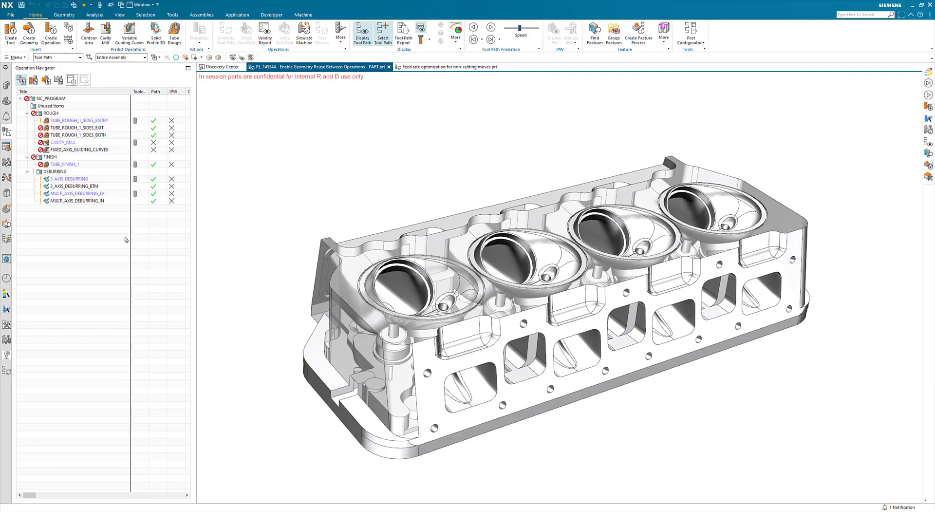
- Create a MILL_AREA geometry group with default settings, then return to Program Order View
{"action": "left_click", "coordinate": [46, 80]}
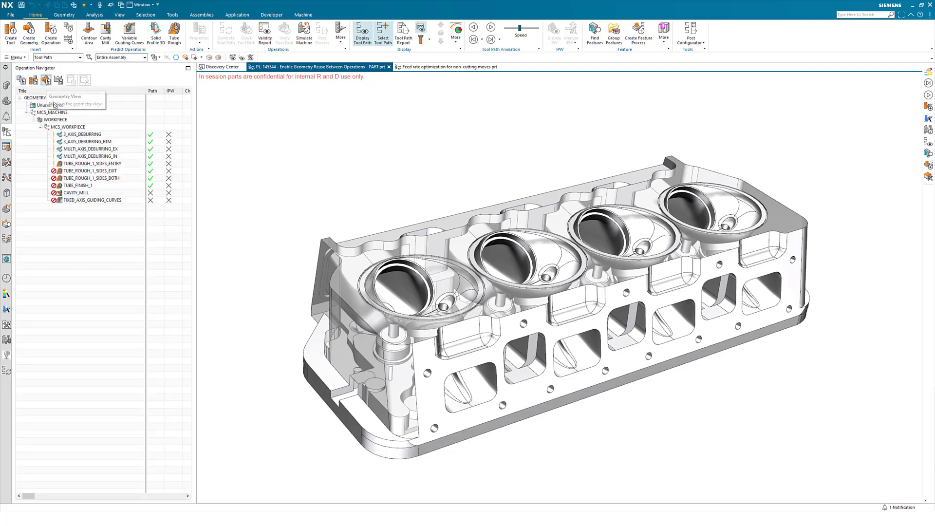
{"action": "left_click", "coordinate": [29, 30]}
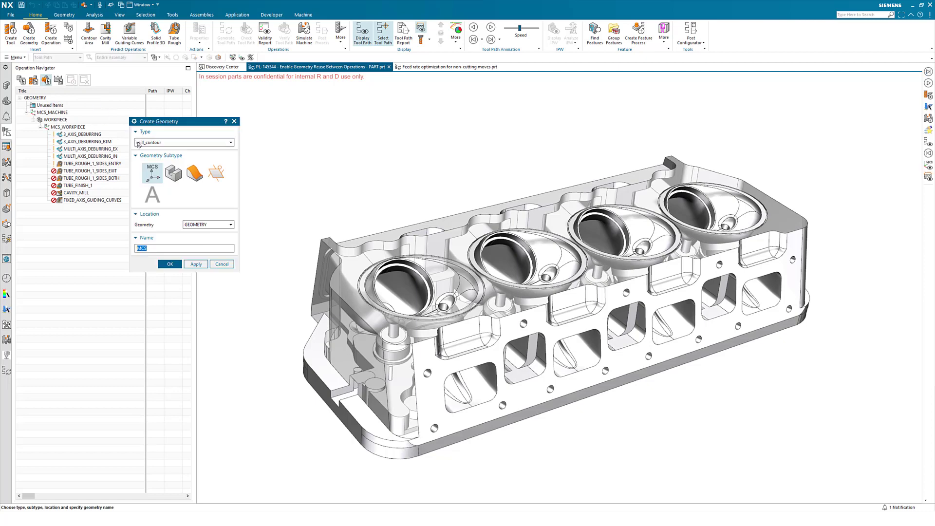
{"action": "left_click", "coordinate": [195, 173]}
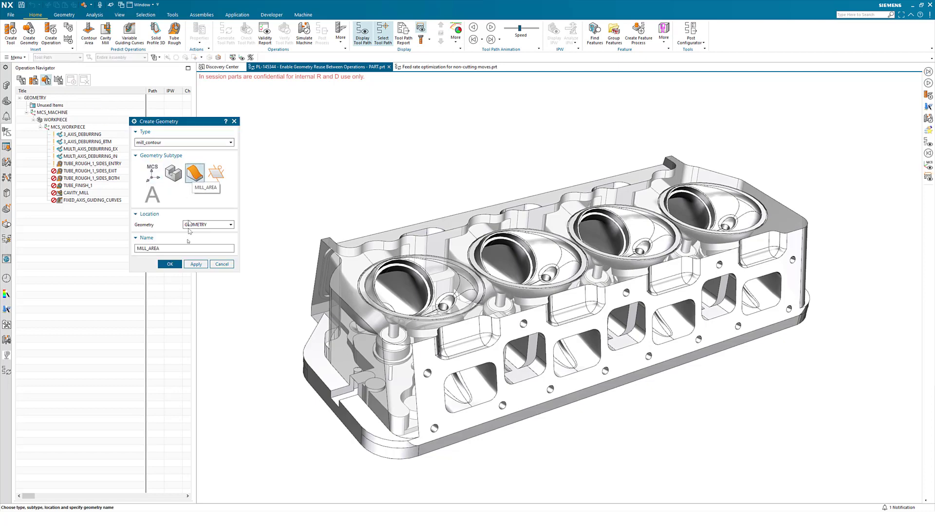
{"action": "left_click", "coordinate": [170, 264]}
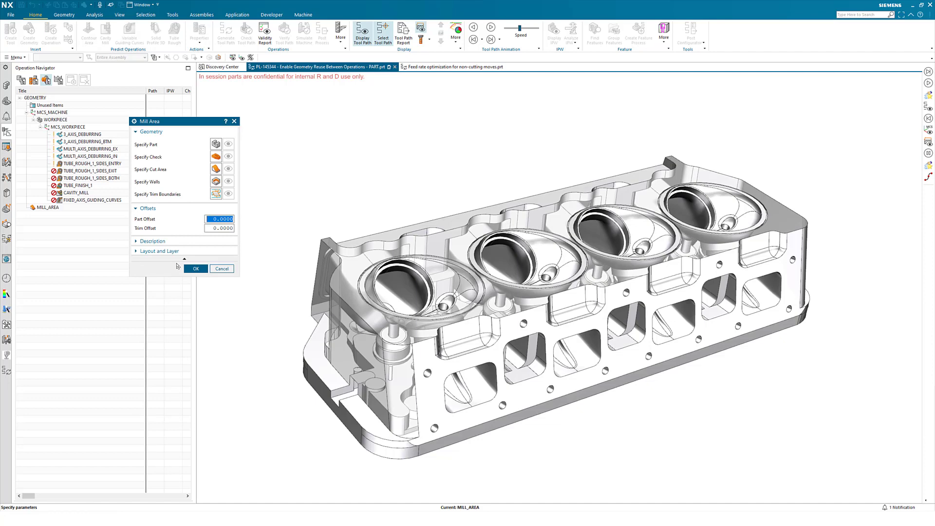
{"action": "left_click", "coordinate": [195, 269]}
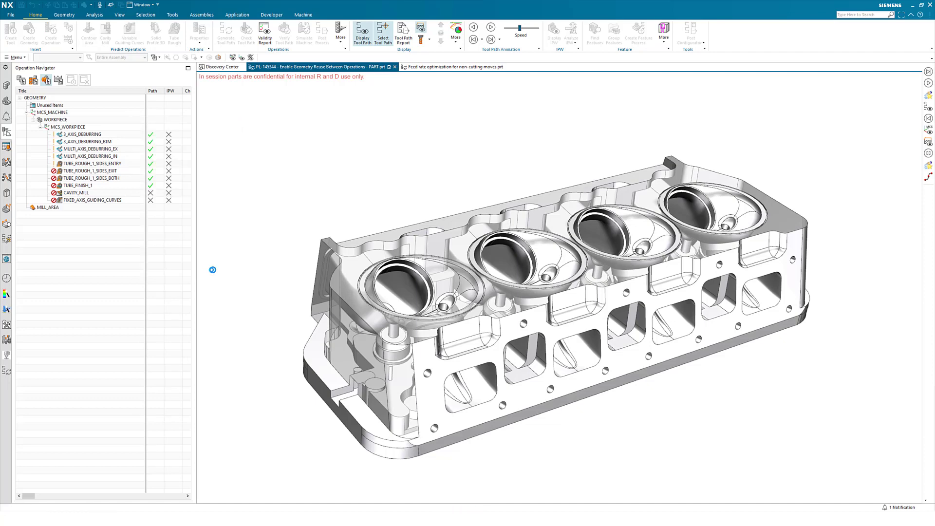
{"action": "left_click", "coordinate": [21, 79]}
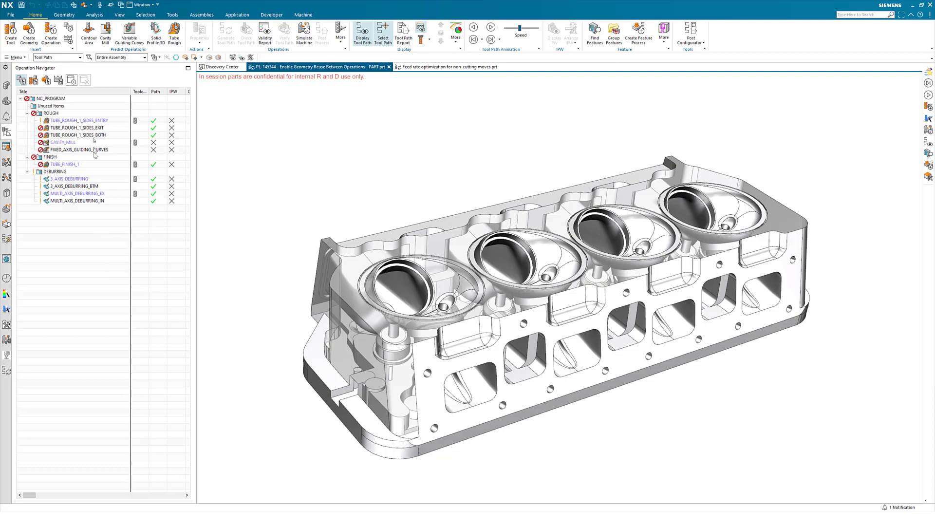
- Display TUBE_ROUGH_1_SIDES_ENTRY's cut area on the cylinder head, then switch to Geometry View
{"action": "left_click_drag", "start_coordinate": [93, 122], "coordinate": [98, 123]}
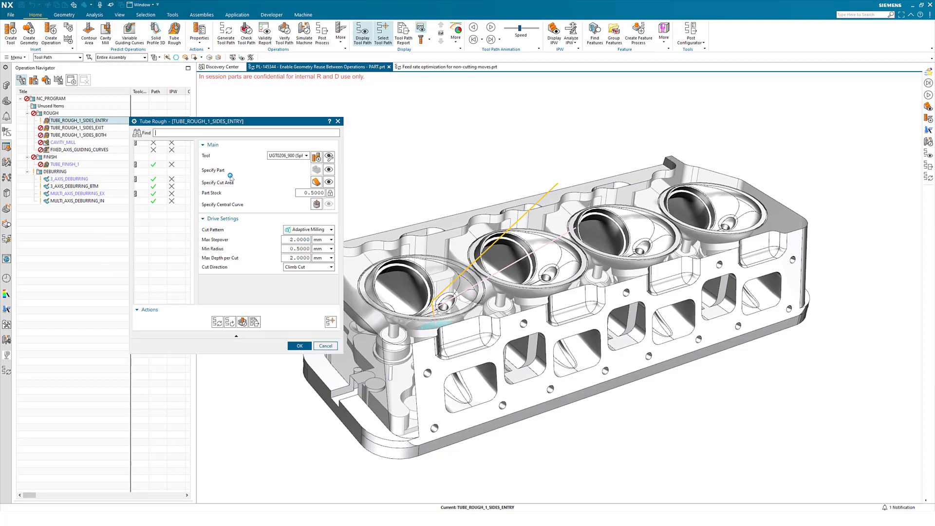
{"action": "left_click", "coordinate": [325, 185]}
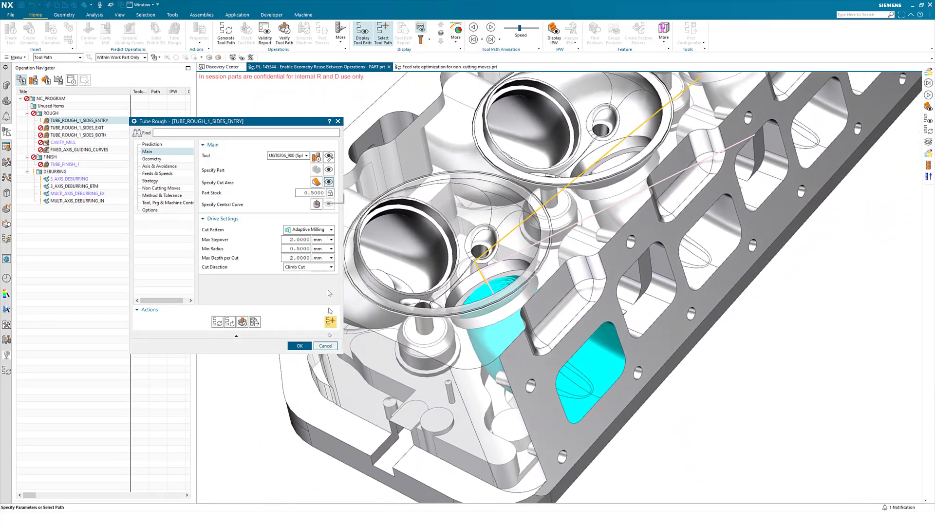
{"action": "left_click", "coordinate": [326, 345]}
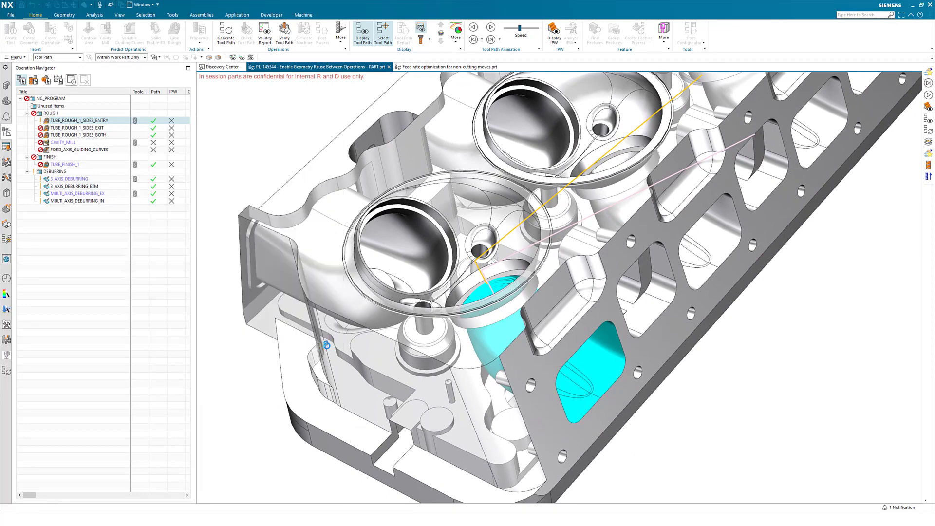
{"action": "left_click", "coordinate": [47, 81]}
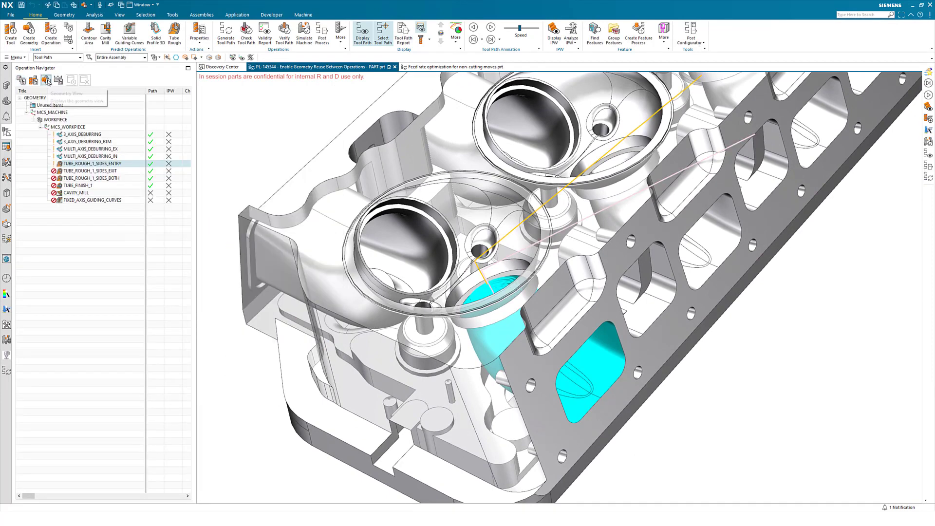
- Extract TUBE_ROUGH_1_SIDES_ENTRY's cut area into a new MILL_AREA group
{"action": "right_click", "coordinate": [104, 166]}
{"action": "mouse_move", "coordinate": [145, 259]}
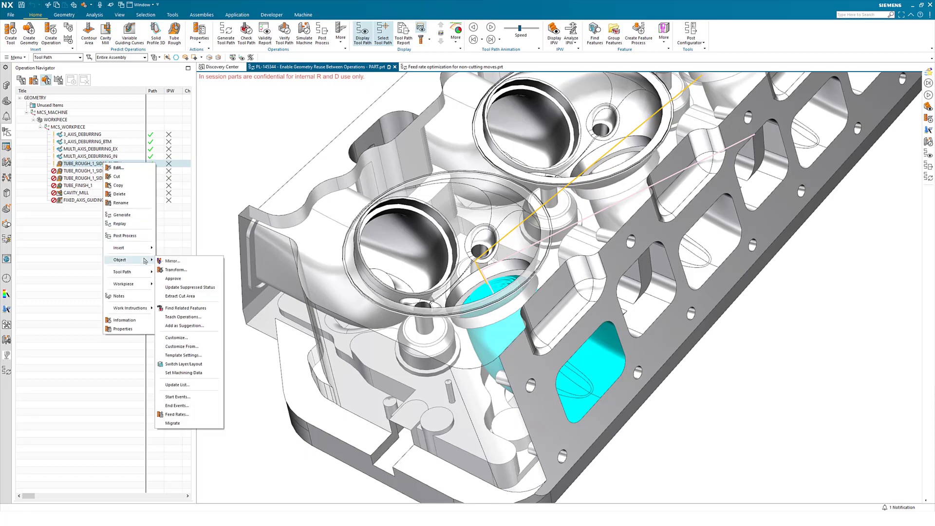
{"action": "left_click", "coordinate": [201, 296]}
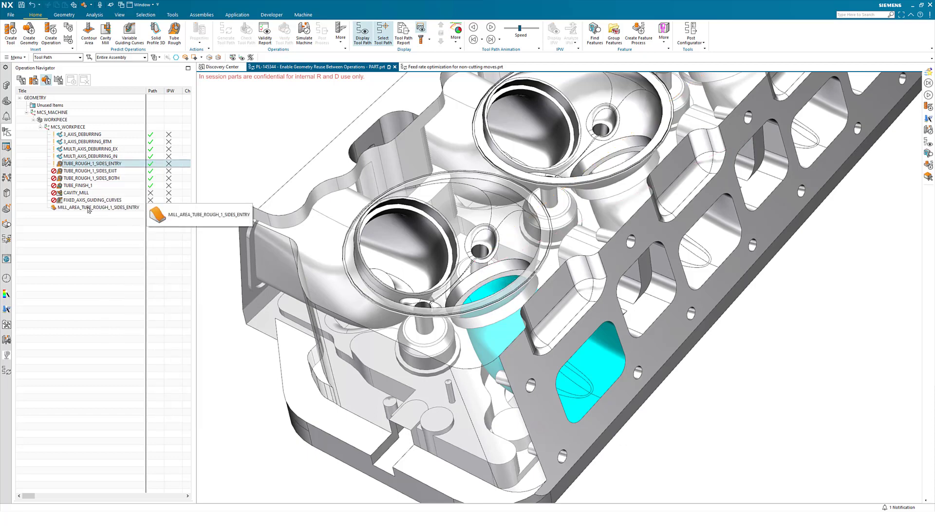
- Display MILL_AREA_TUBE_ROUGH_1_SIDES_ENTRY's cut area on the model and accept its settings
{"action": "left_click", "coordinate": [92, 208]}
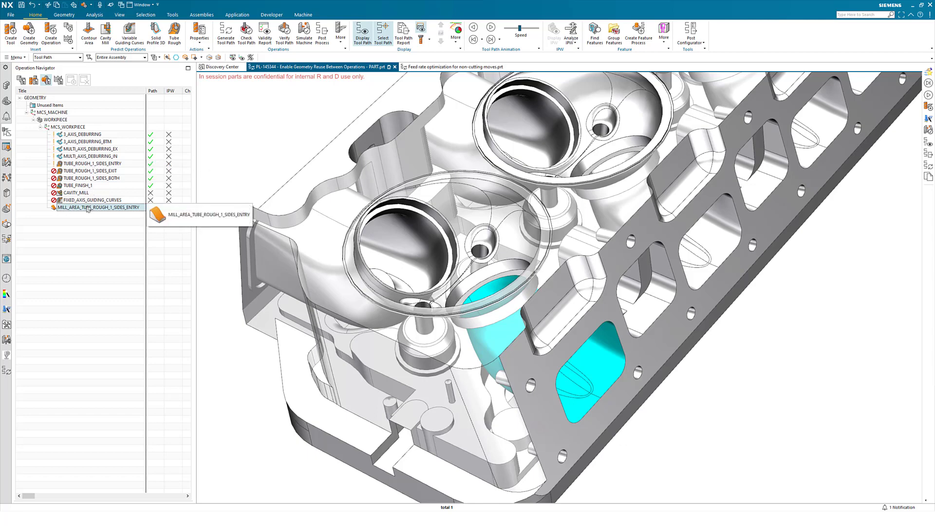
{"action": "double_click", "coordinate": [125, 209]}
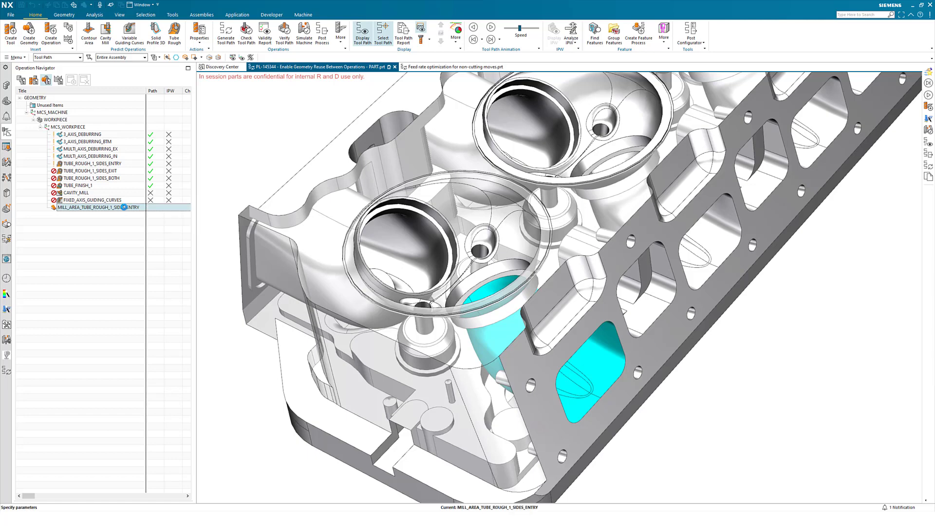
{"action": "left_click", "coordinate": [228, 169]}
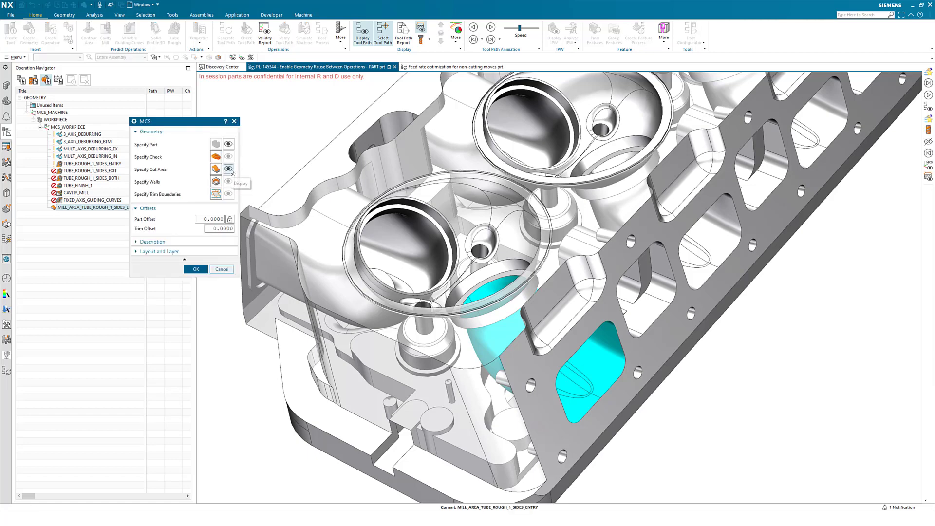
{"action": "left_click", "coordinate": [195, 269]}
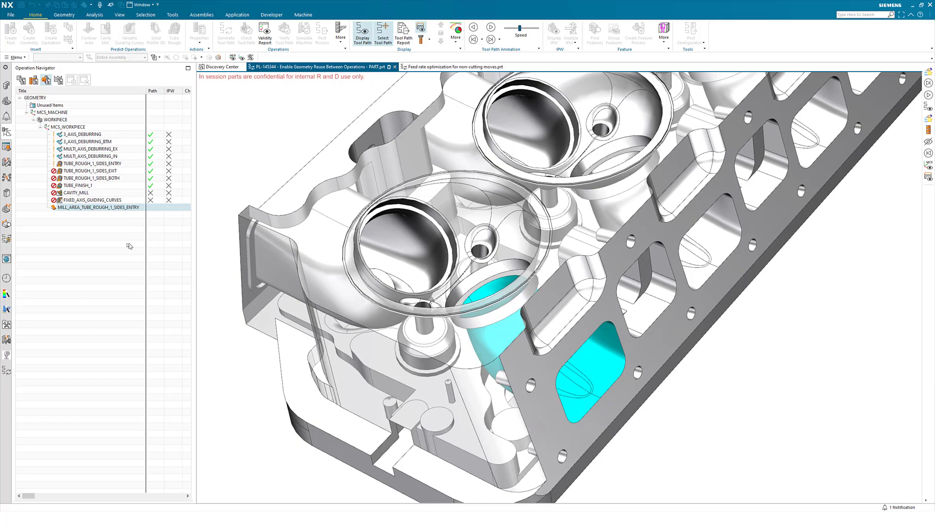
- Nest TUBE_ROUGH_1_SIDES_EXIT, TUBE_ROUGH_1_SIDES_BOTH and TUBE_FINISH_1 under MILL_AREA_TUBE_ROUGH_1_SIDES_ENTRY
{"action": "left_click", "coordinate": [90, 171]}
{"action": "key", "text": "shift+Down"}
{"action": "key", "text": "shift+Down"}
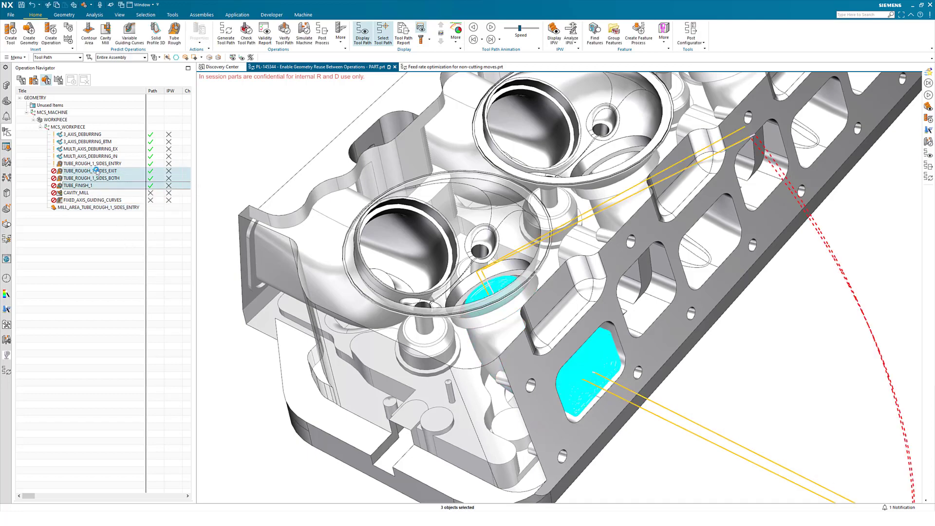
{"action": "left_click_drag", "start_coordinate": [97, 173], "coordinate": [100, 207]}
{"action": "left_click", "coordinate": [104, 245]}
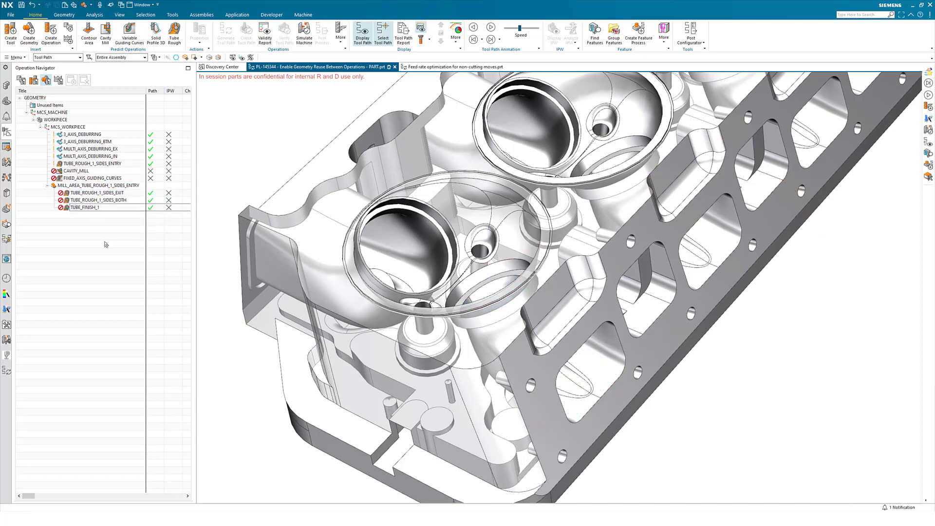
- Extract another cut-area group from TUBE_ROUGH_1_SIDES_ENTRY
{"action": "left_click", "coordinate": [92, 164]}
{"action": "right_click", "coordinate": [92, 166]}
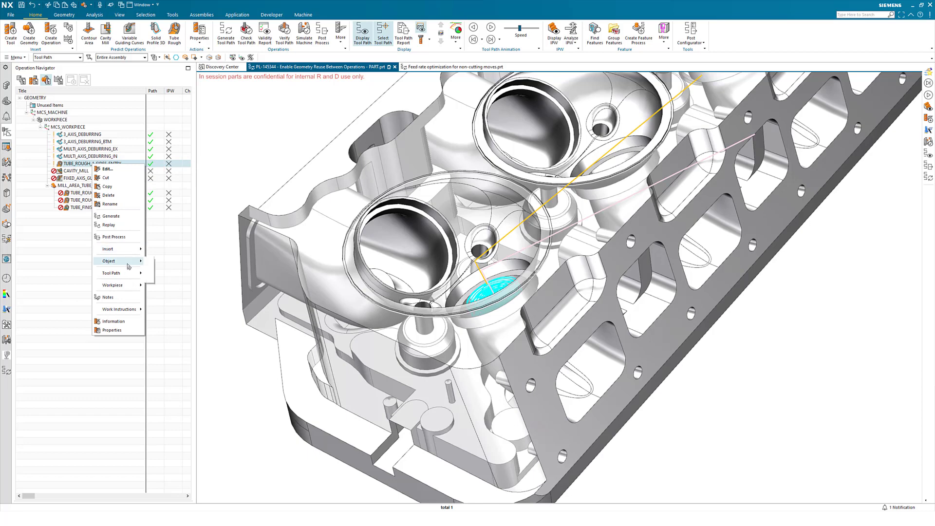
{"action": "left_click", "coordinate": [184, 297]}
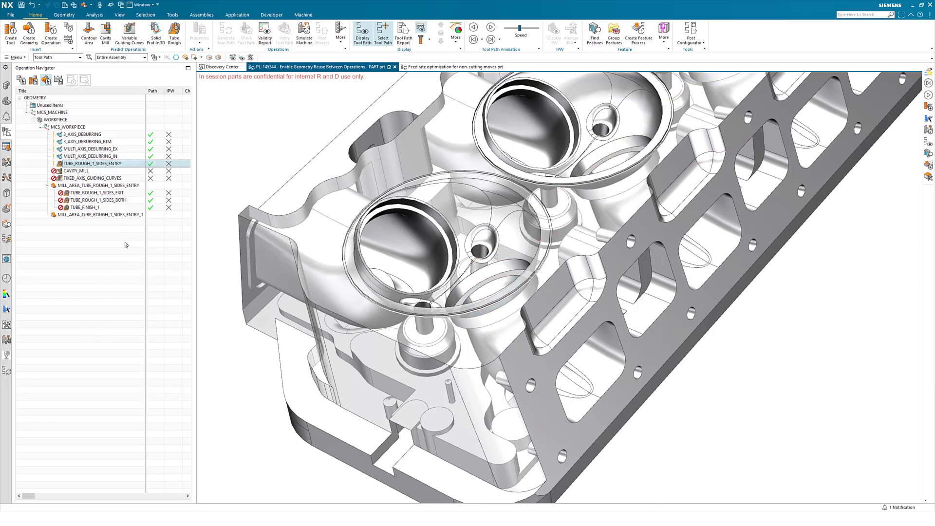
- Trim MILL_AREA_TUBE_ROUGH_1_SIDES_ENTRY_1's cut area from 13 to 4 faces by dropping inner hole faces
{"action": "double_click", "coordinate": [112, 215]}
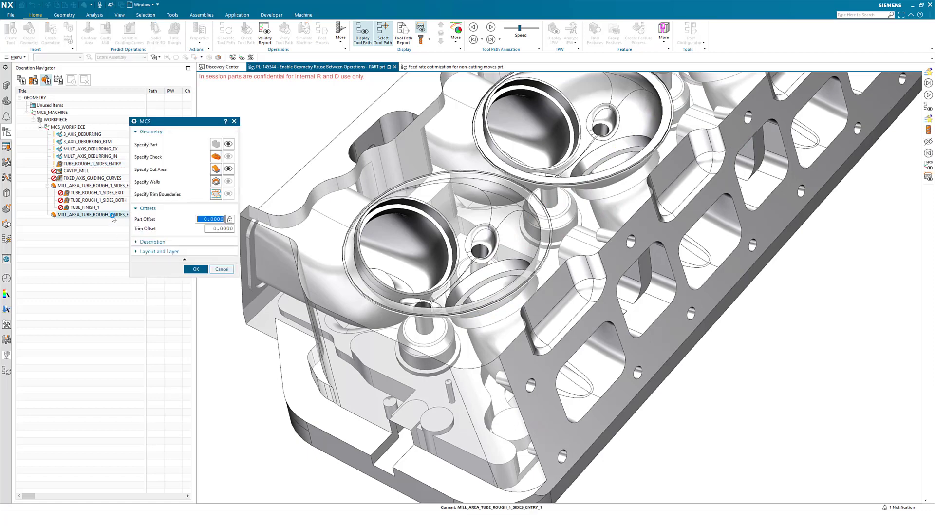
{"action": "middle_click", "coordinate": [213, 172]}
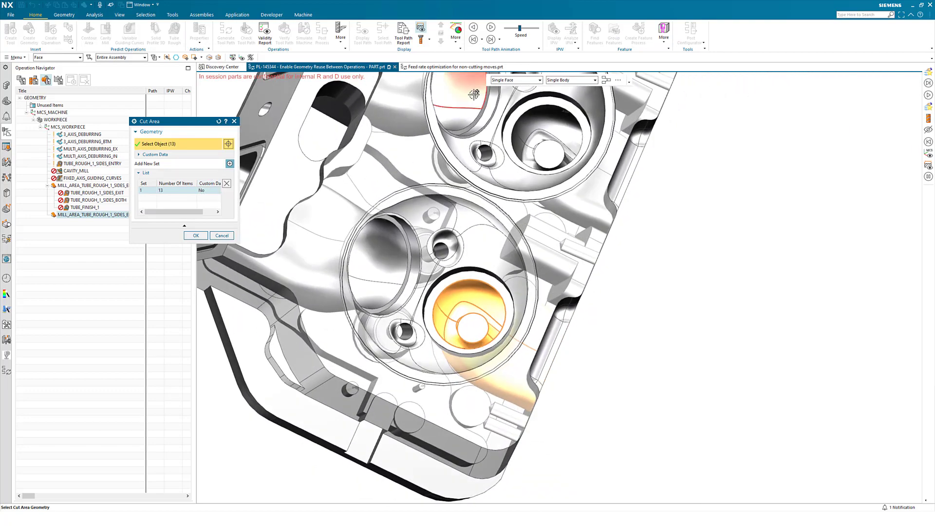
{"action": "left_click", "coordinate": [474, 327], "text": "shift"}
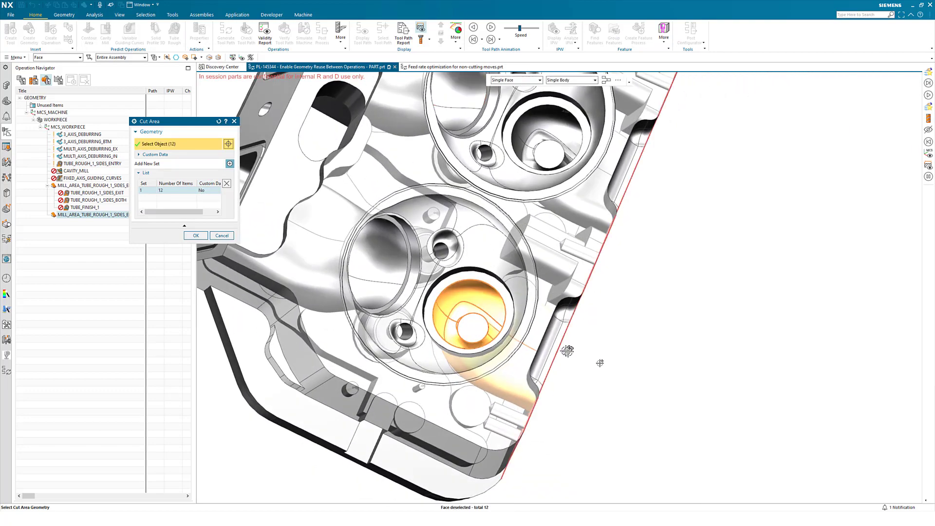
{"action": "left_click", "coordinate": [450, 294], "text": "shift"}
{"action": "left_click", "coordinate": [485, 305], "text": "shift"}
{"action": "middle_click_drag", "start_coordinate": [492, 305], "coordinate": [310, 271]}
{"action": "middle_click", "coordinate": [233, 232]}
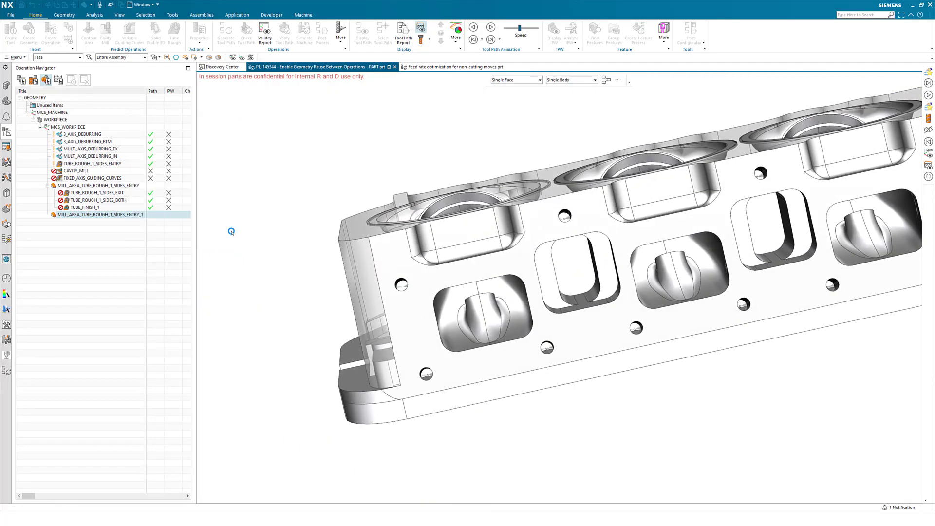
{"action": "middle_click", "coordinate": [218, 268]}
{"action": "key", "text": "Home"}
{"action": "left_click", "coordinate": [133, 270]}
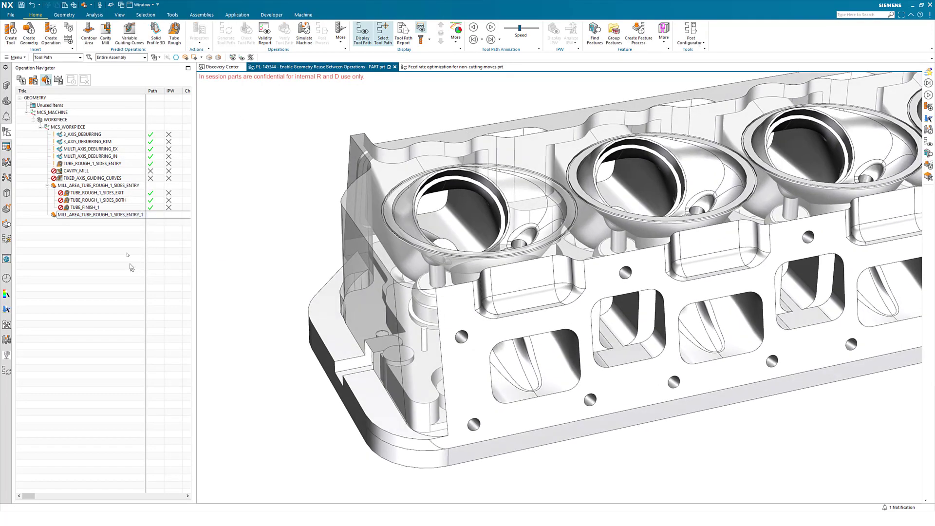
- Extract cut-area groups from CAVITY_MILL, FIXED_AXIS_GUIDING_CURVES and TUBE_ROUGH_1_SIDES_ENTRY at once
{"action": "left_click", "coordinate": [83, 172]}
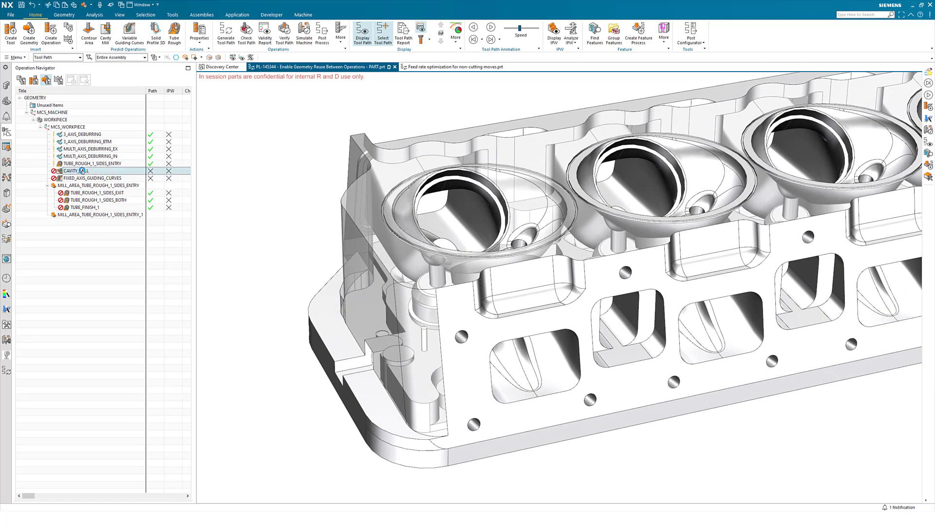
{"action": "left_click", "coordinate": [96, 179], "text": "ctrl"}
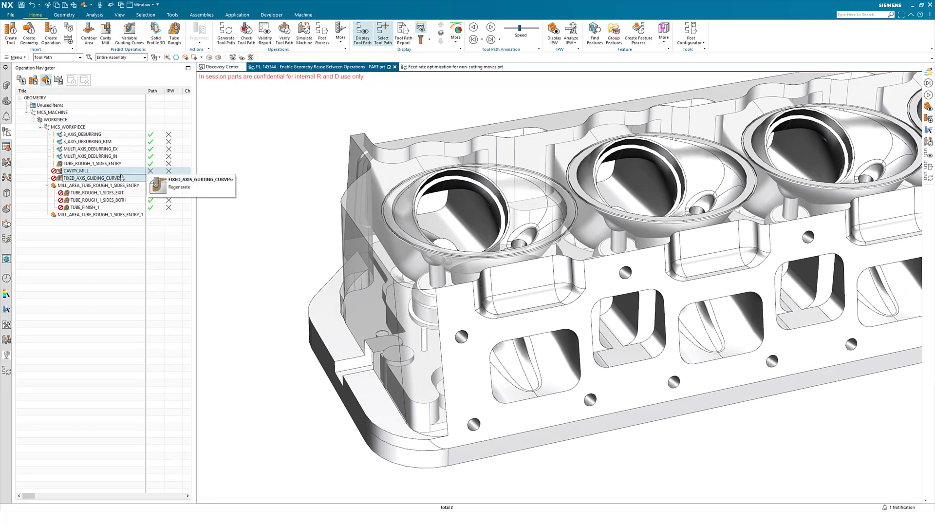
{"action": "left_click", "coordinate": [108, 164], "text": "ctrl"}
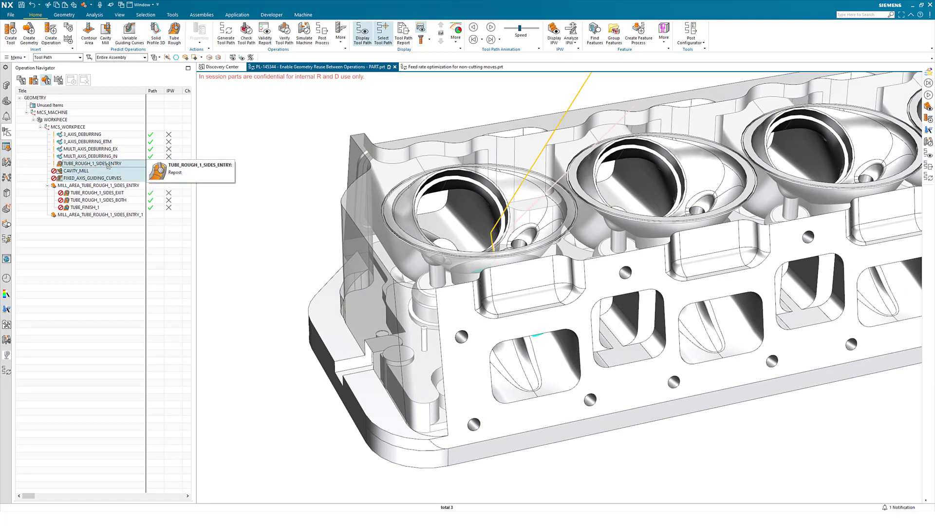
{"action": "right_click", "coordinate": [95, 171]}
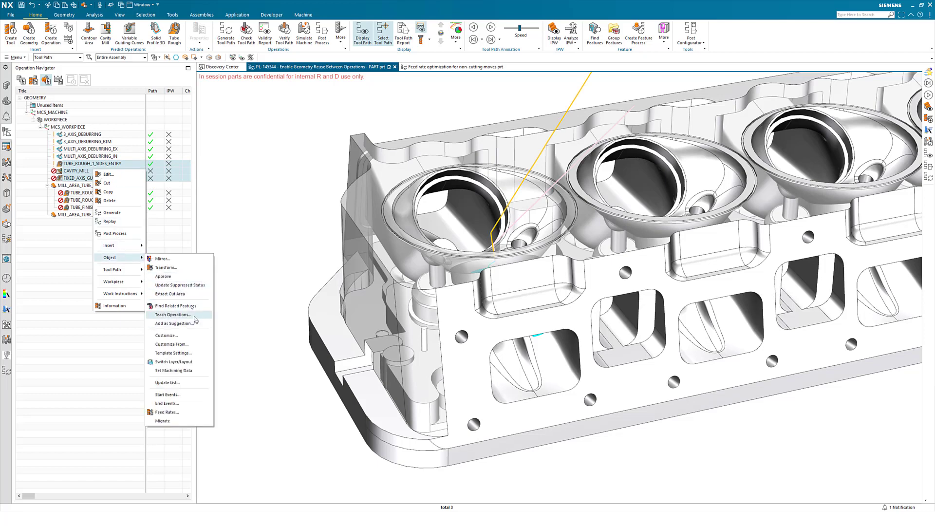
{"action": "left_click", "coordinate": [190, 294]}
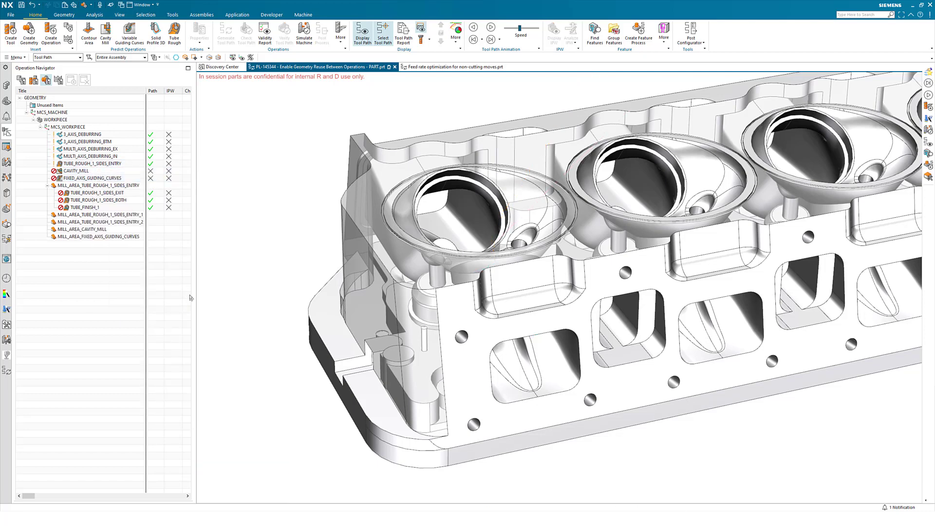
{"action": "left_click_drag", "start_coordinate": [103, 225], "coordinate": [105, 238]}
{"action": "left_click", "coordinate": [111, 266]}
{"action": "left_click_drag", "start_coordinate": [96, 135], "coordinate": [94, 156]}
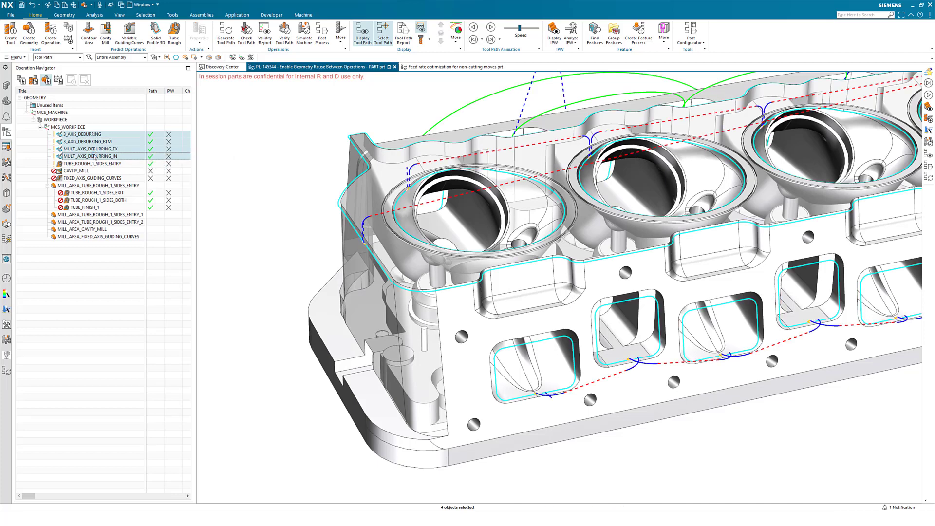
{"action": "right_click", "coordinate": [94, 156]}
{"action": "mouse_move", "coordinate": [139, 254]}
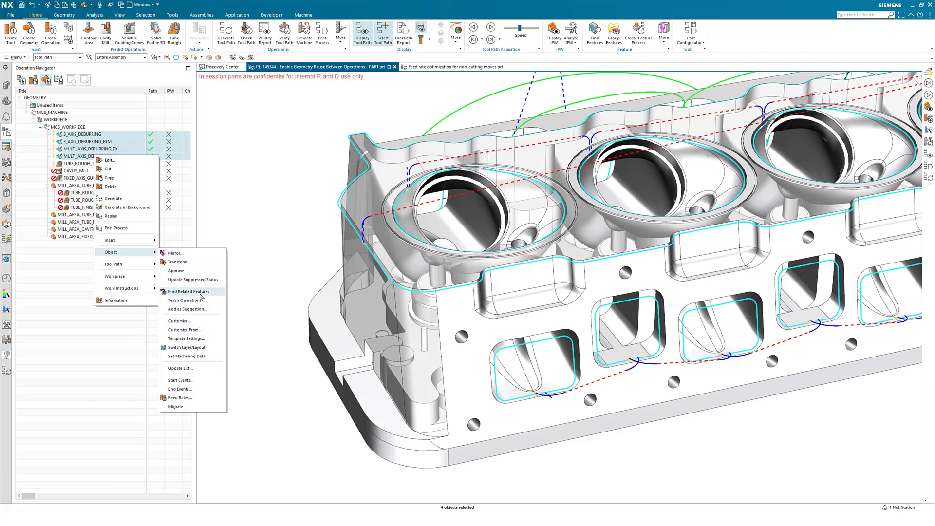
{"action": "left_click", "coordinate": [81, 275]}
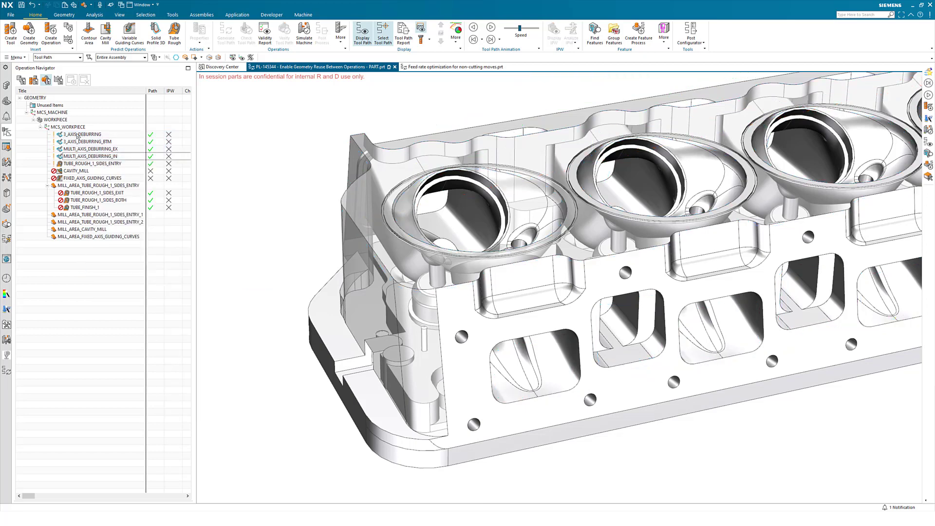
{"action": "left_click", "coordinate": [79, 135]}
{"action": "left_click", "coordinate": [116, 178], "text": "shift"}
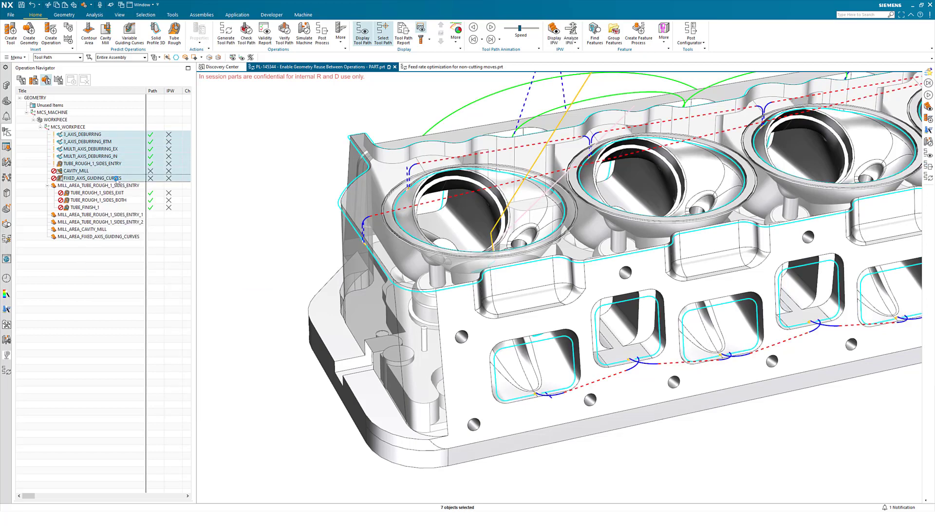
{"action": "right_click", "coordinate": [81, 153]}
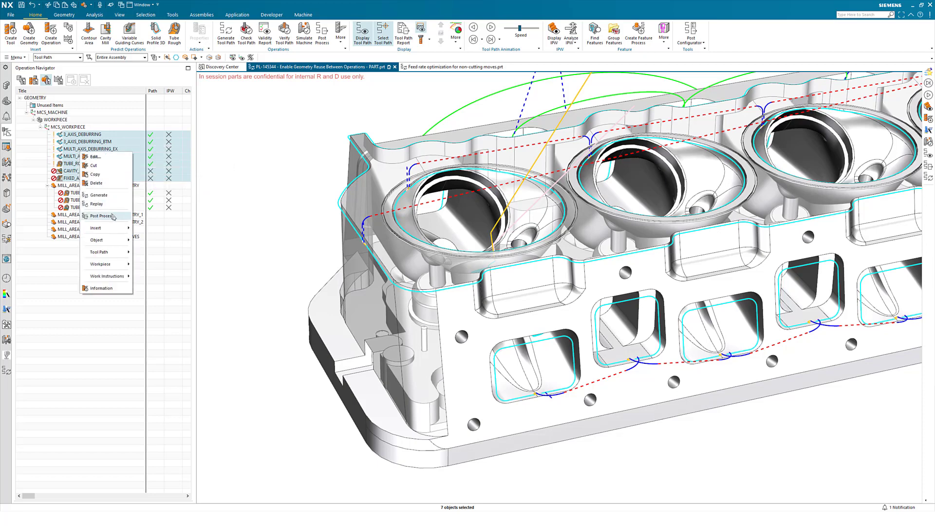
{"action": "mouse_move", "coordinate": [117, 240]}
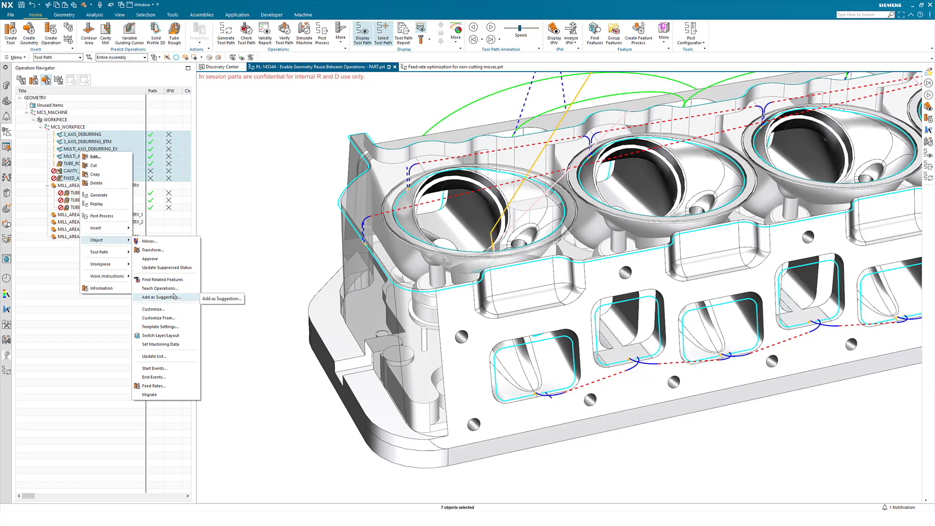
{"action": "left_click", "coordinate": [73, 255]}
{"action": "left_click", "coordinate": [84, 255]}
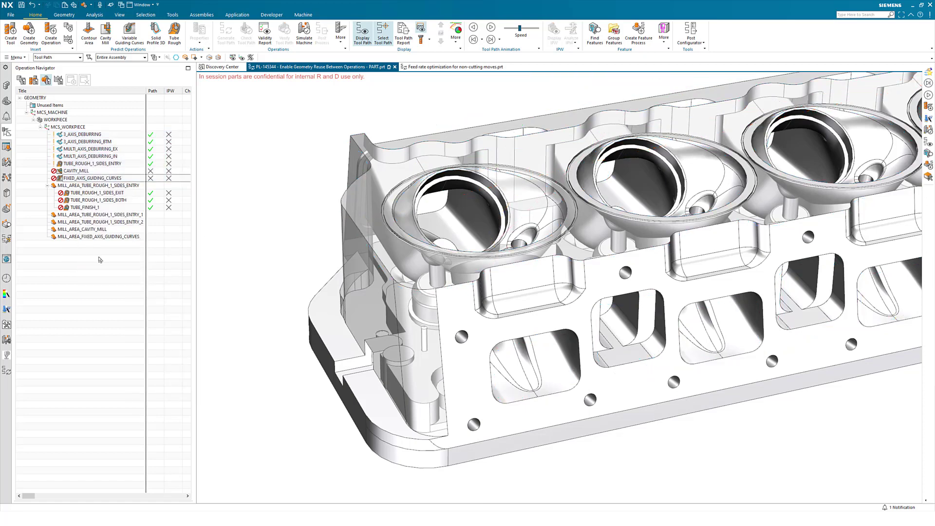
{"action": "left_click", "coordinate": [85, 193]}
{"action": "left_click", "coordinate": [86, 207], "text": "shift"}
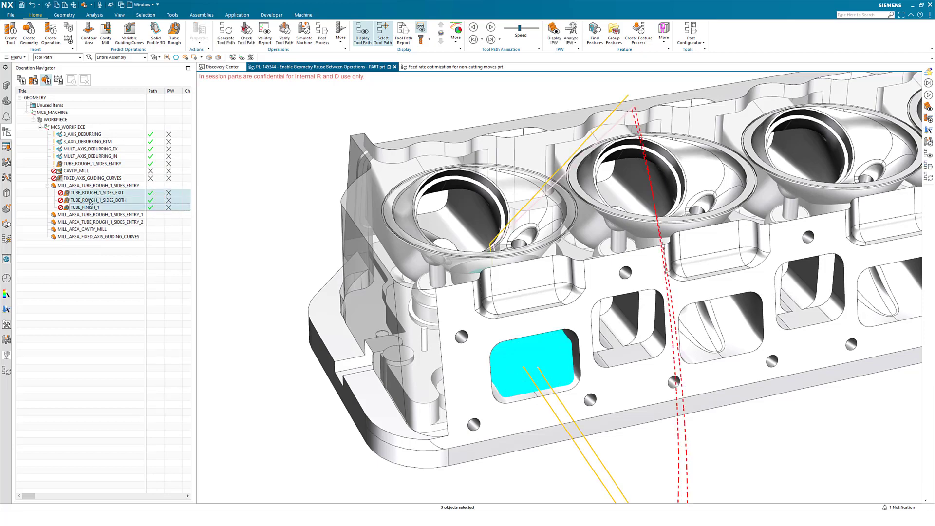
{"action": "right_click", "coordinate": [90, 201]}
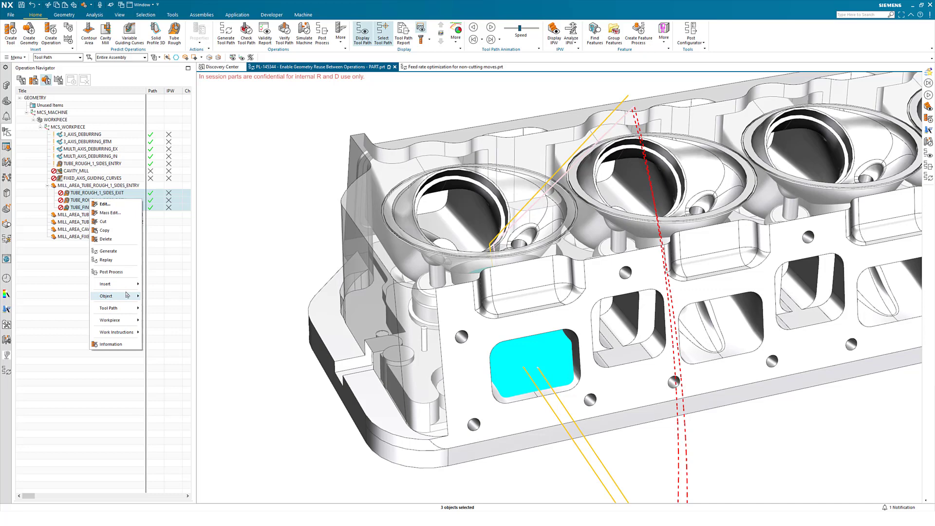
{"action": "mouse_move", "coordinate": [127, 296]}
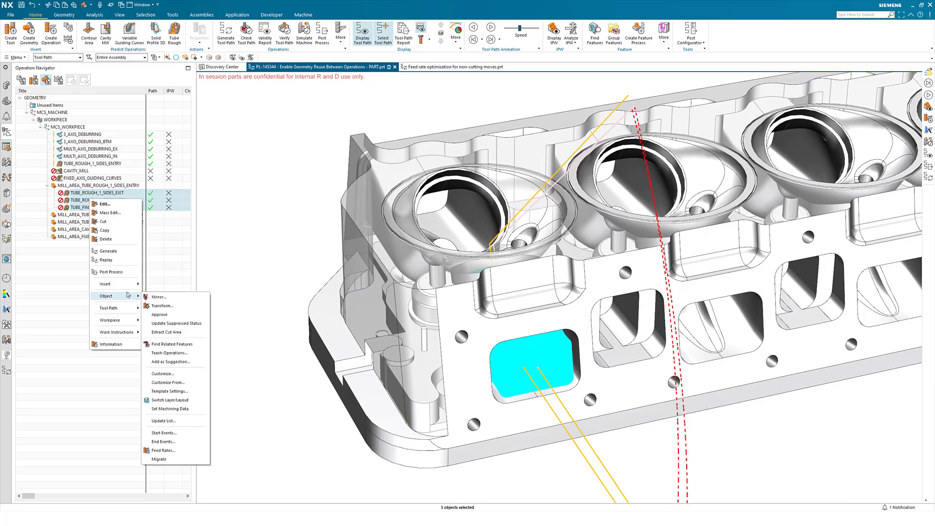
{"action": "left_click", "coordinate": [190, 335]}
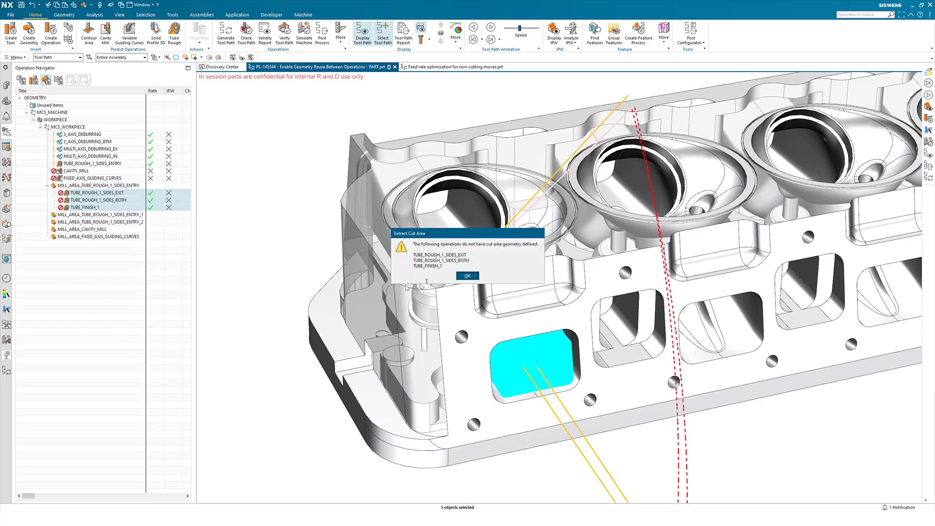
{"action": "left_click", "coordinate": [467, 276]}
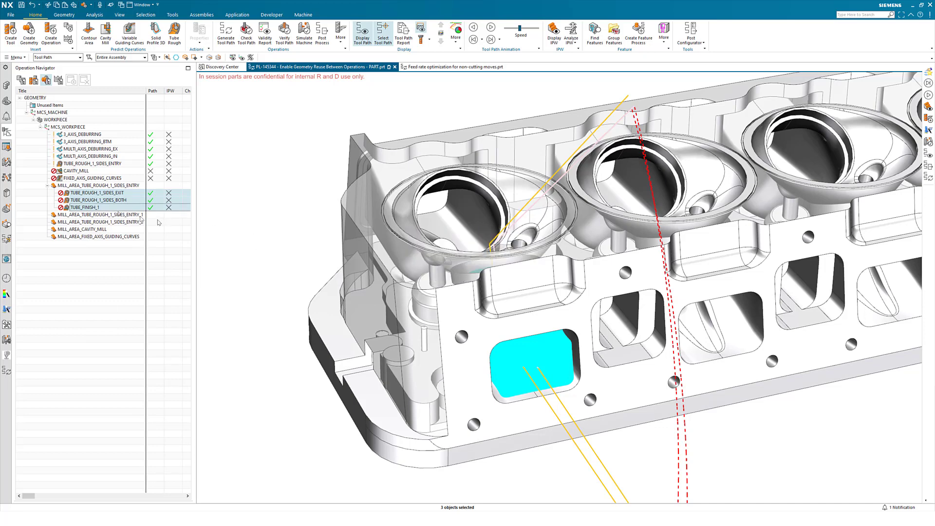
{"action": "left_click", "coordinate": [81, 171], "text": "ctrl"}
{"action": "left_click", "coordinate": [84, 179], "text": "ctrl"}
- Extract MILL_AREA_CAVITY_MILL_1 and MILL_AREA_FIXED_AXIS_GUIDING_CURVES_1, dismiss the warning, and open CAVITY_MILL settings
{"action": "right_click", "coordinate": [84, 179]}
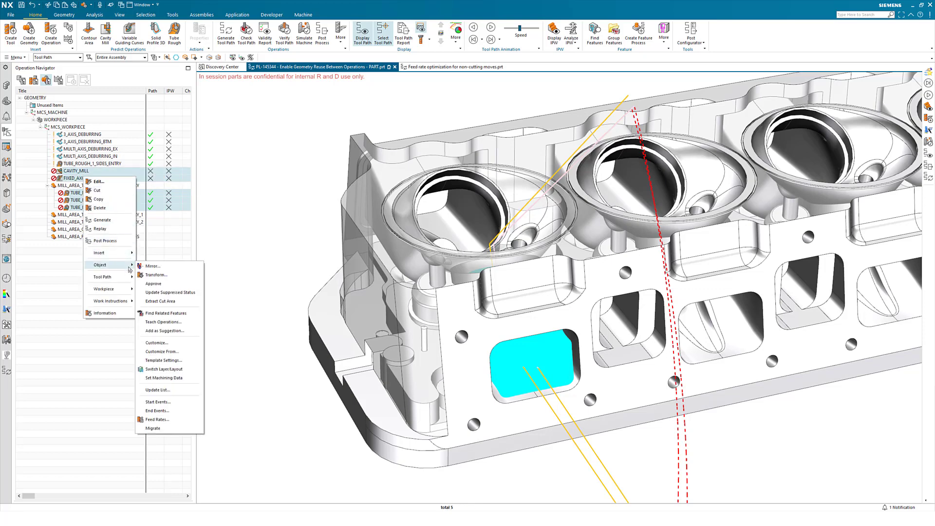
{"action": "left_click", "coordinate": [176, 302]}
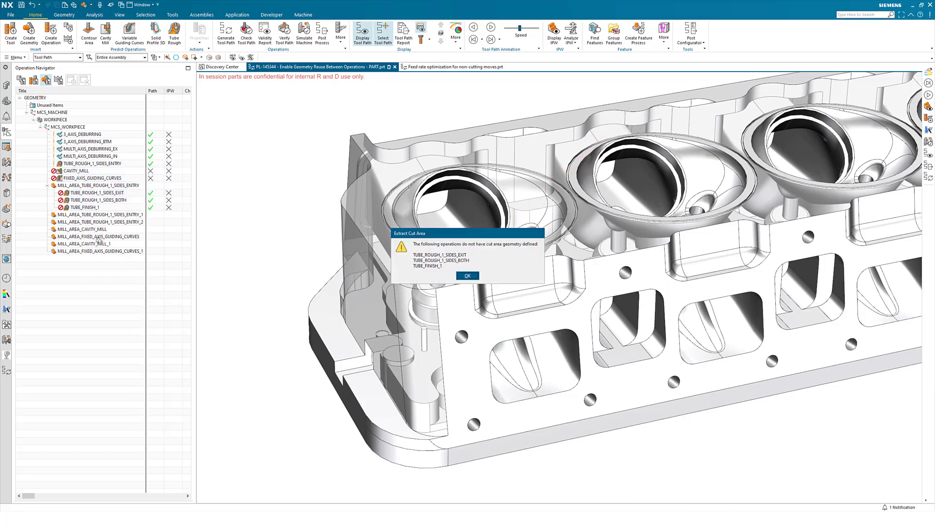
{"action": "left_click", "coordinate": [469, 277]}
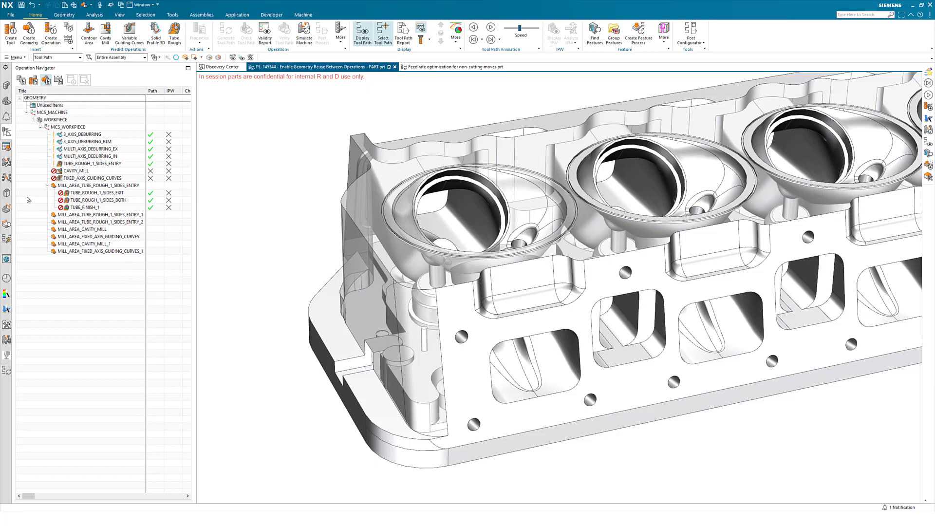
{"action": "left_click", "coordinate": [77, 172]}
{"action": "double_click", "coordinate": [76, 172]}
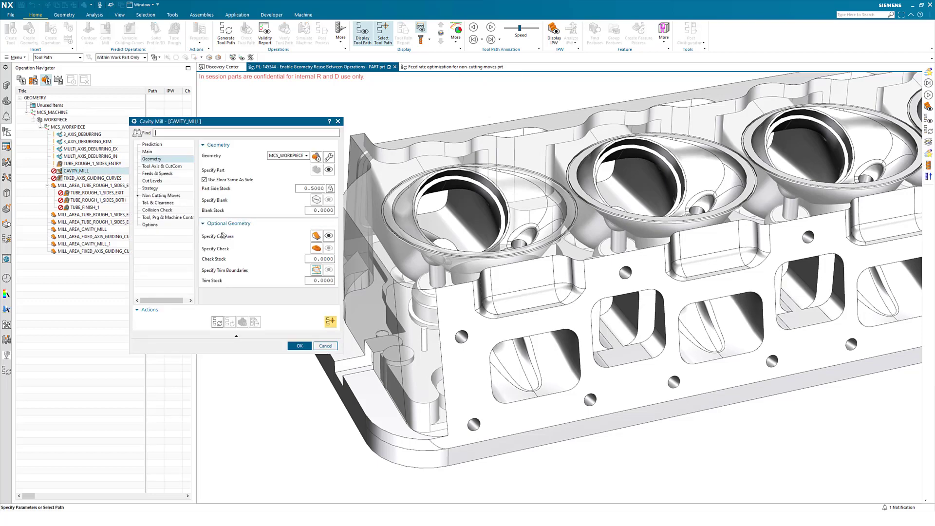